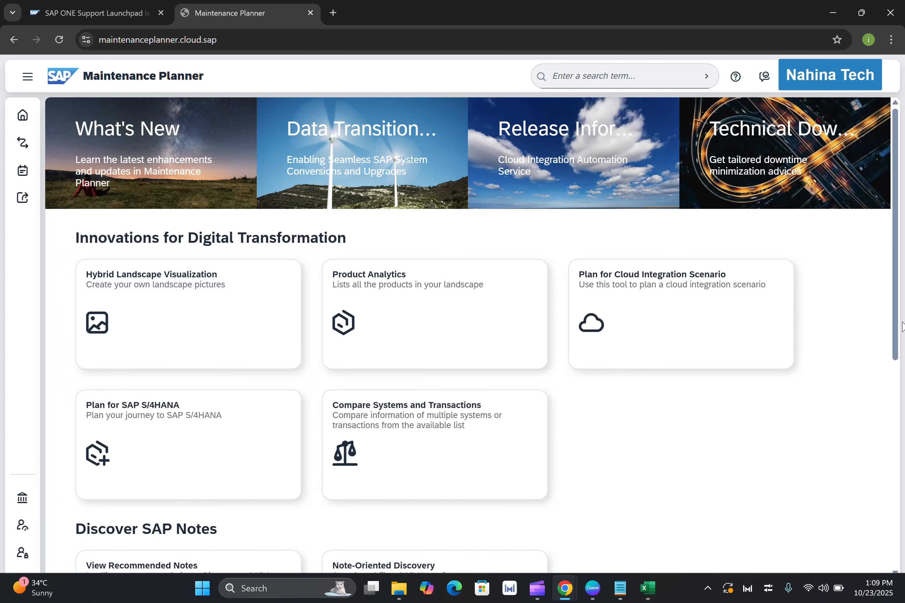
Start planning a new ABAP system installation and set its system ID to S4A.
left_click_drag(902, 327, 900, 539)
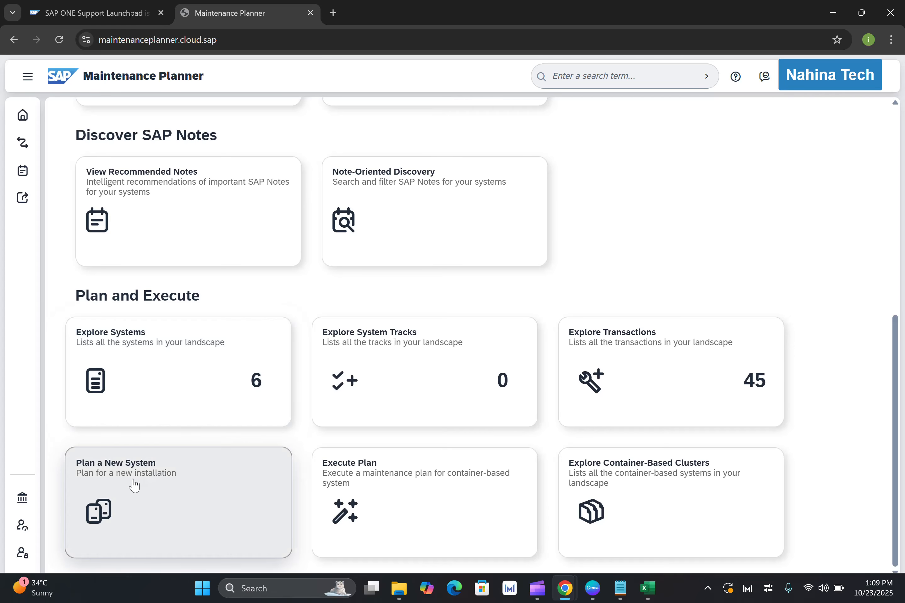
left_click(151, 486)
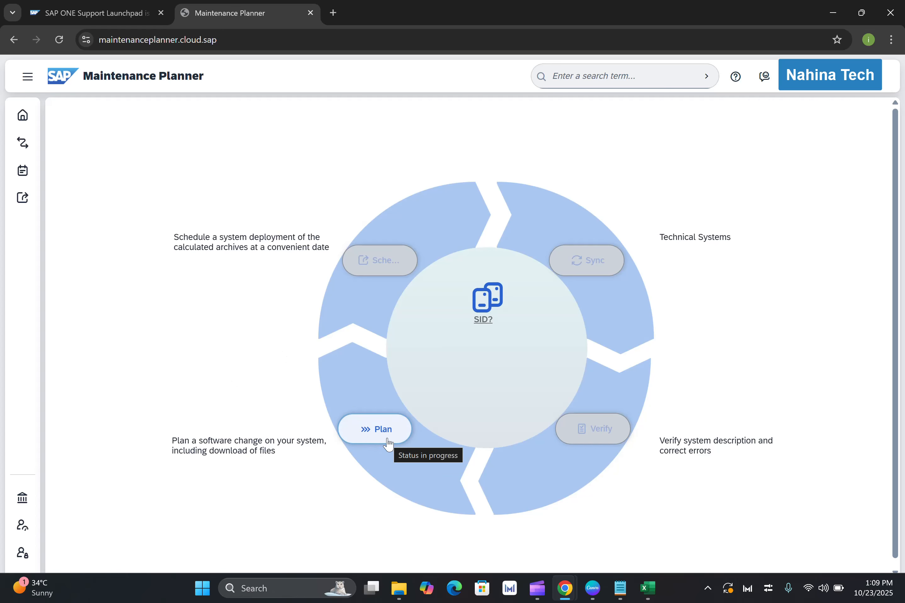
left_click(376, 431)
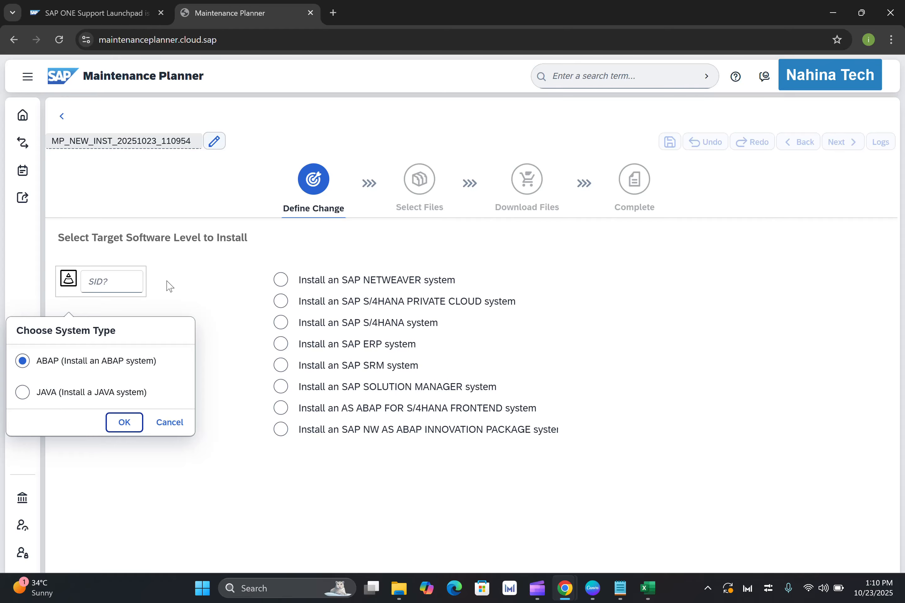
left_click(120, 284)
type("S")
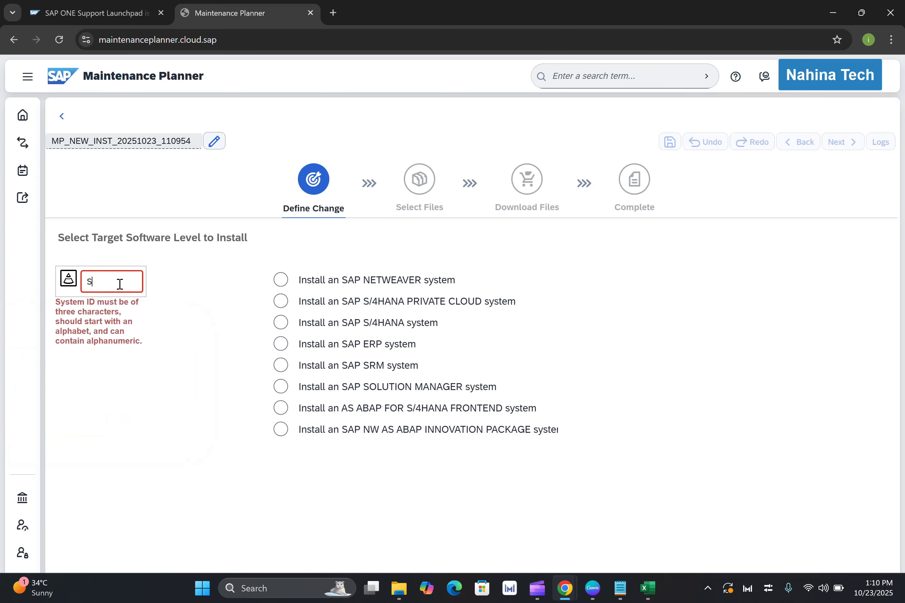
type("4A")
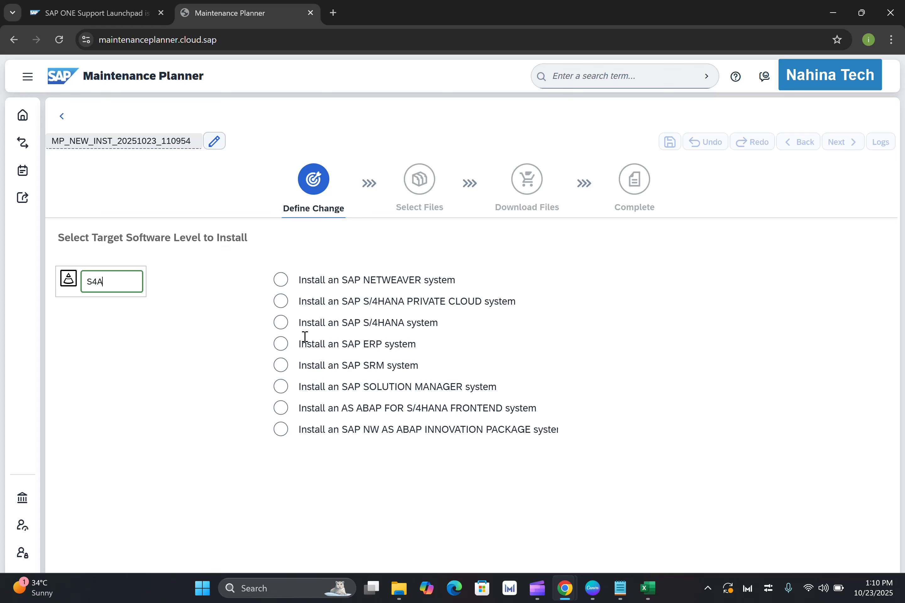
Choose an SAP S/4HANA 2023 system with support package stack 04 (08/2025) as the installation target and confirm the selection.
left_click(280, 325)
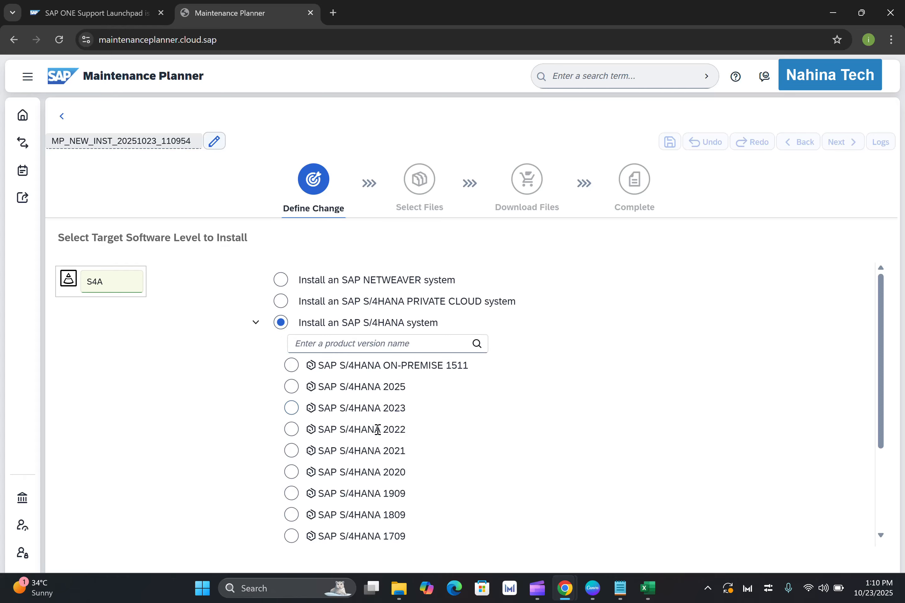
left_click(292, 408)
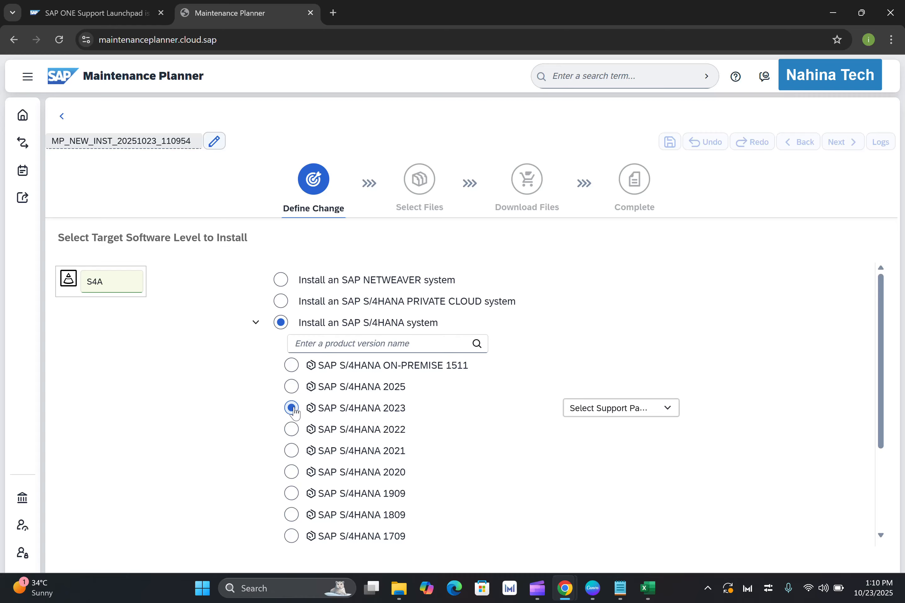
left_click(666, 415)
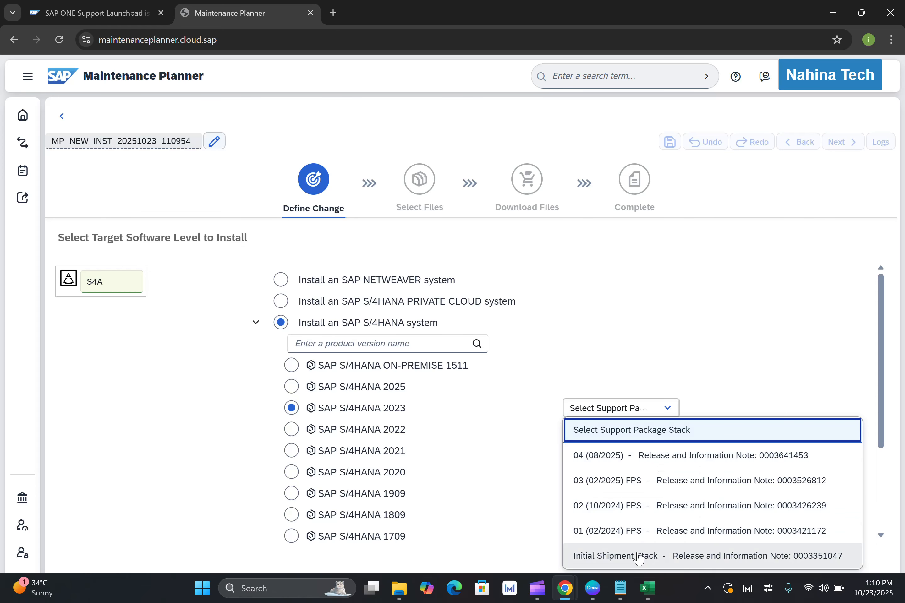
left_click(604, 463)
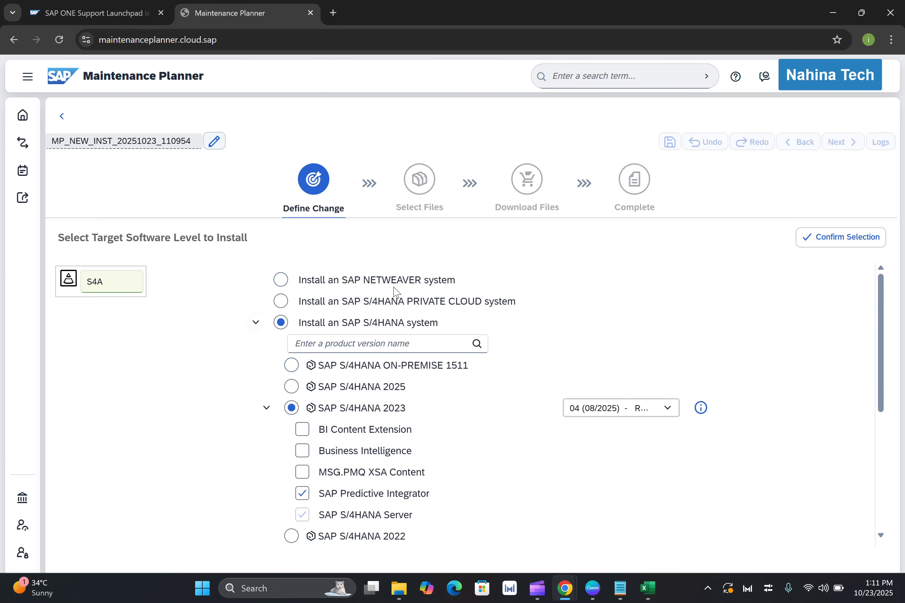
left_click(840, 249)
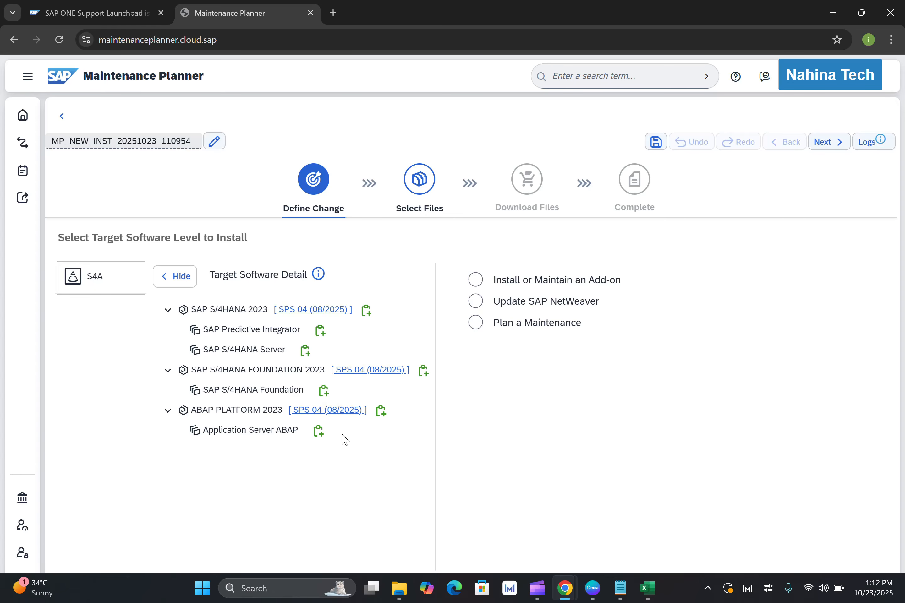
Proceed to file selection and include the SAP HANA database kernel 7.93 files for Linux on x86_64 64bit.
left_click(830, 152)
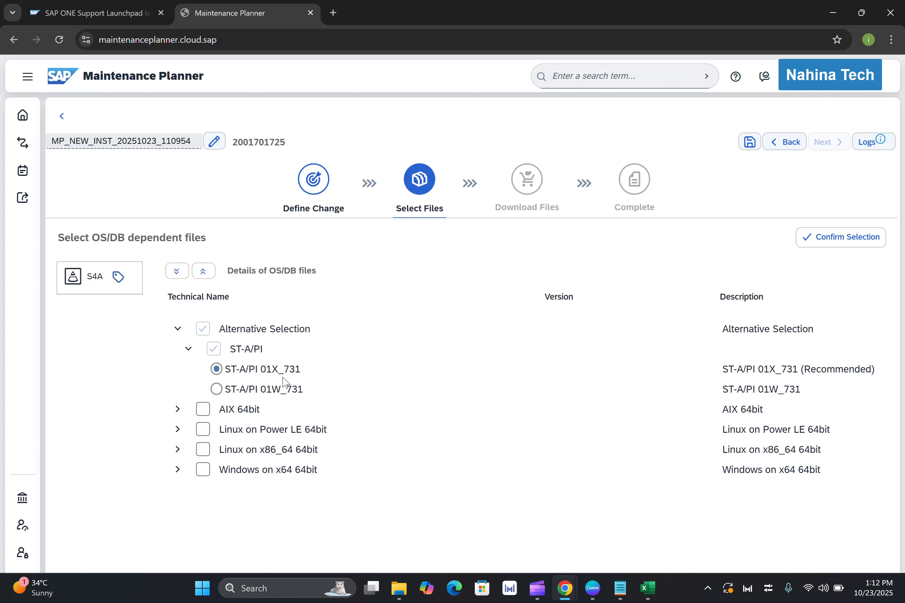
left_click(178, 450)
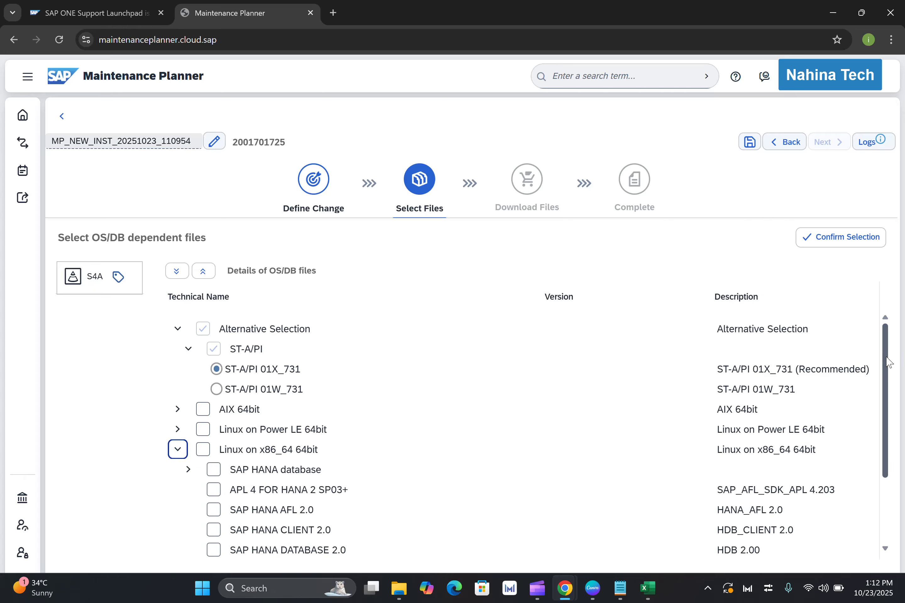
left_click_drag(887, 358, 893, 407)
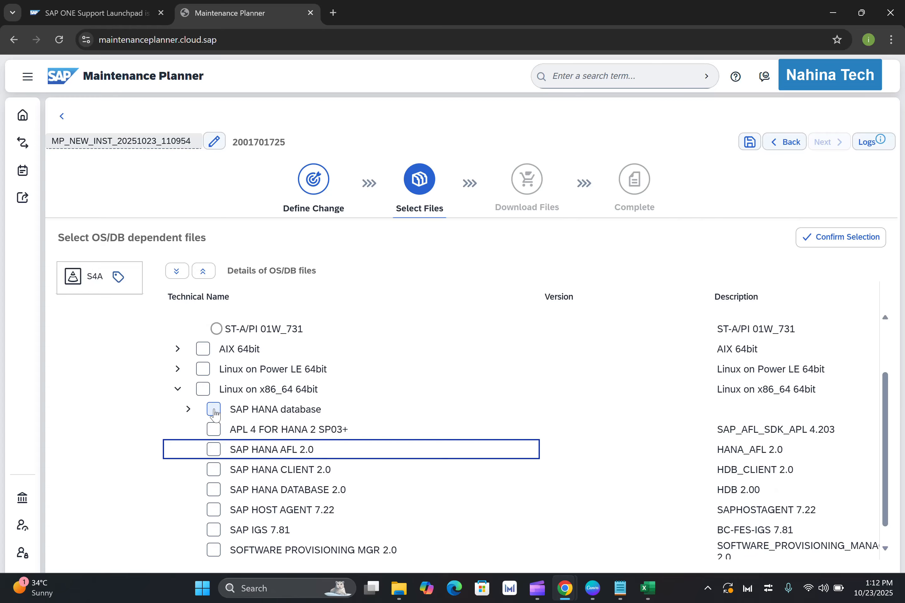
left_click(188, 409)
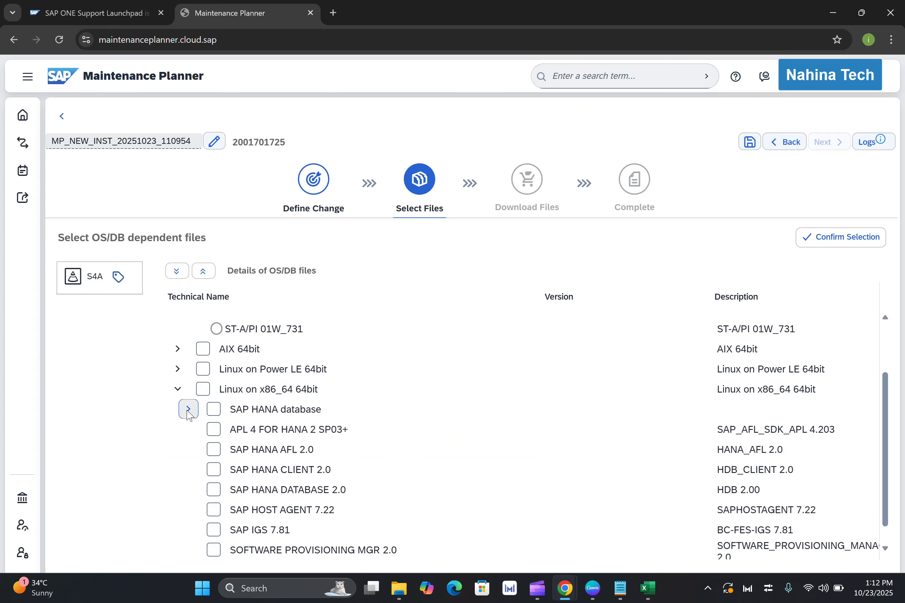
left_click(216, 412)
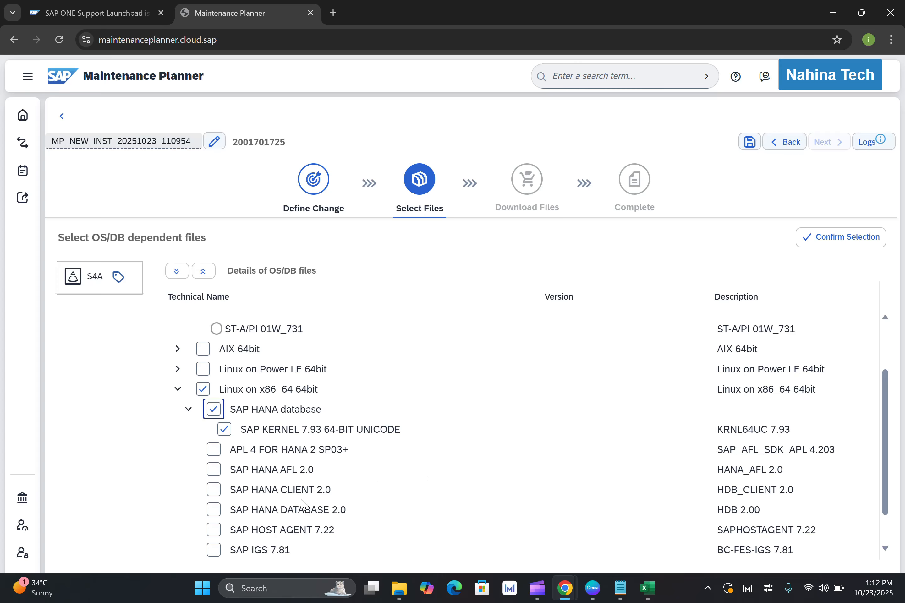
Add the Linux files for SAP HANA Client 2.0, HANA Database 2.0, Host Agent 7.22, IGS 7.81, Software Provisioning MGR 2.0 and Software Update Manager 2.0.
left_click(213, 491)
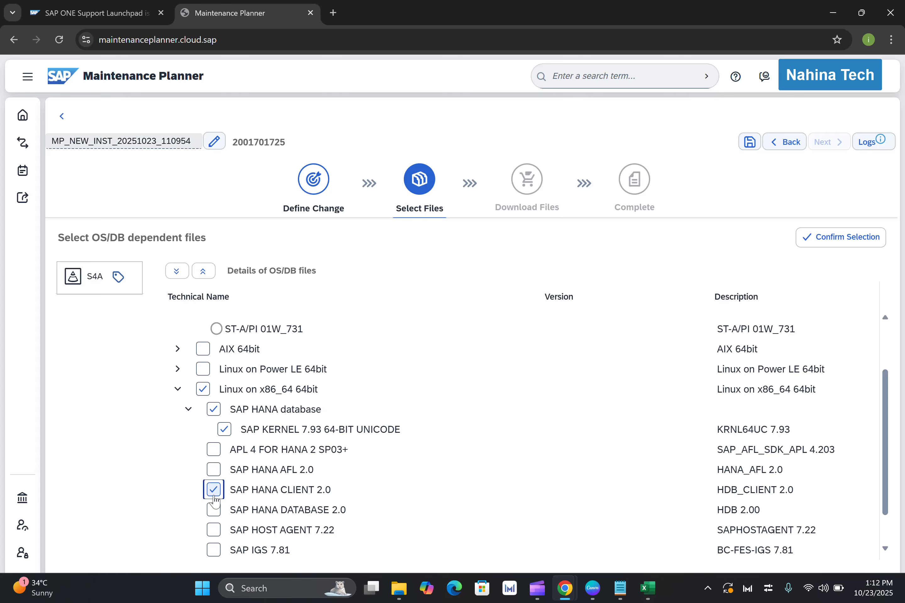
left_click(214, 509)
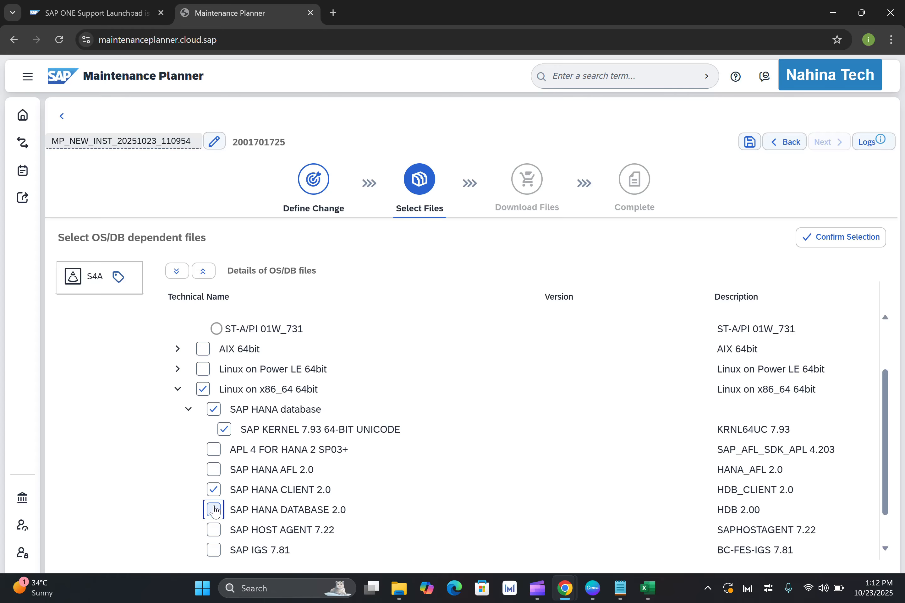
left_click(214, 530)
left_click(214, 550)
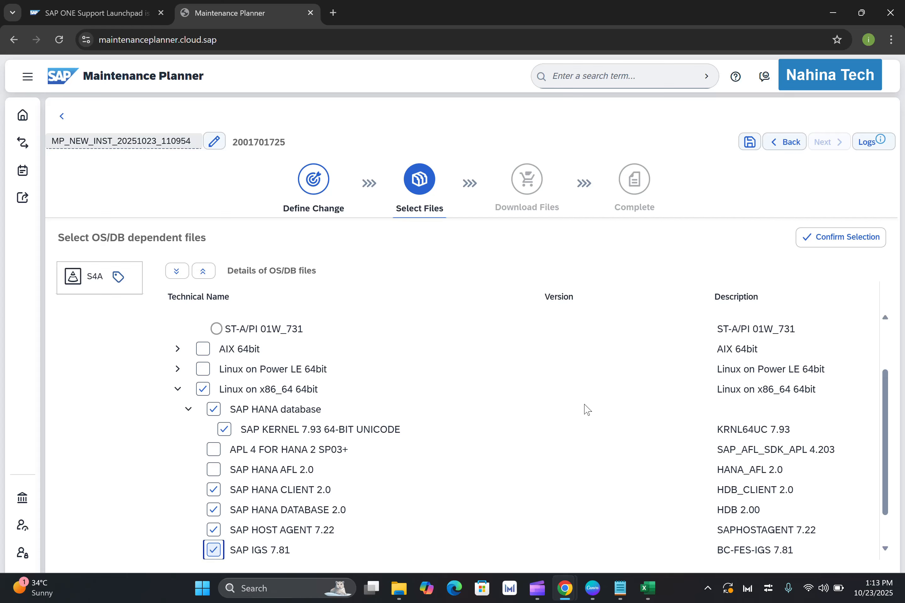
scroll(890, 395, "down", 3)
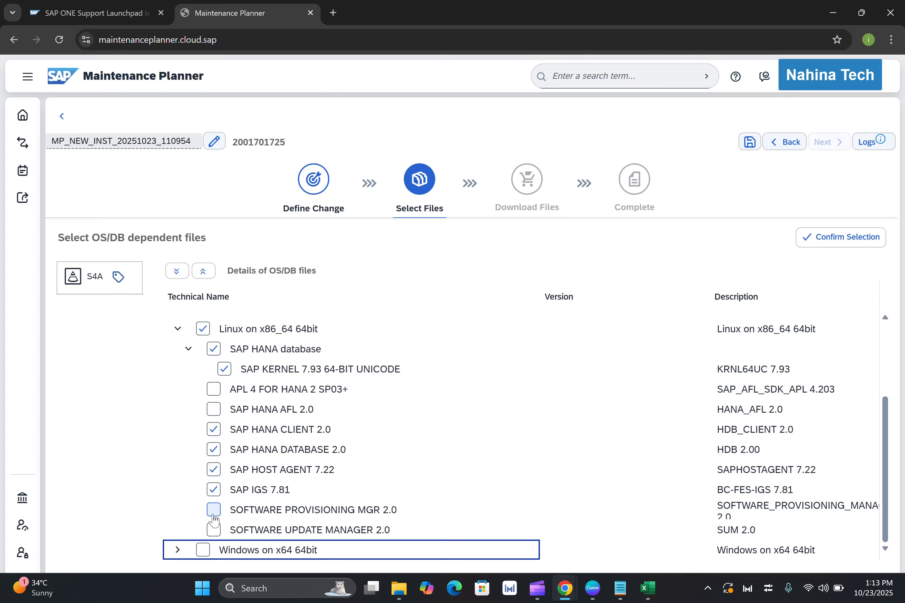
left_click(214, 510)
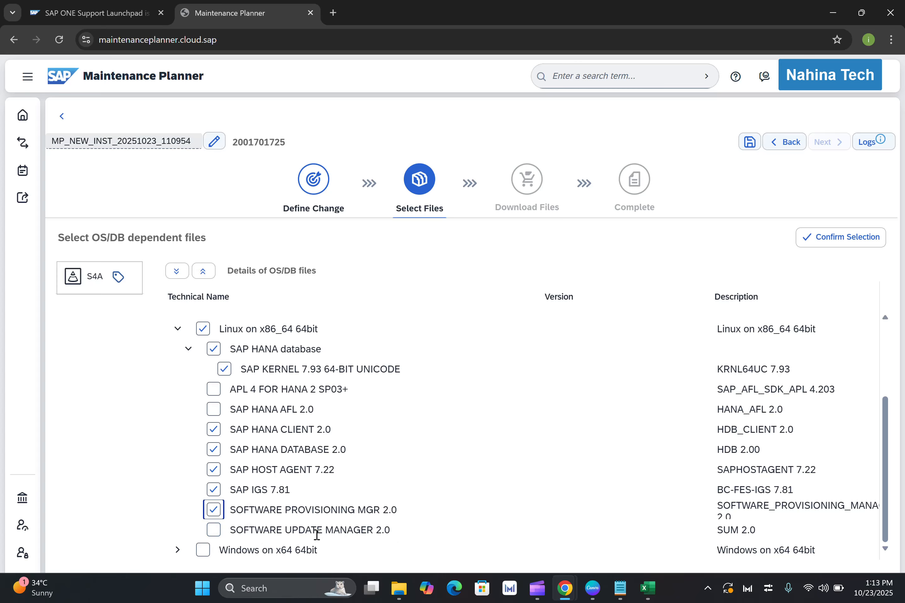
left_click(213, 535)
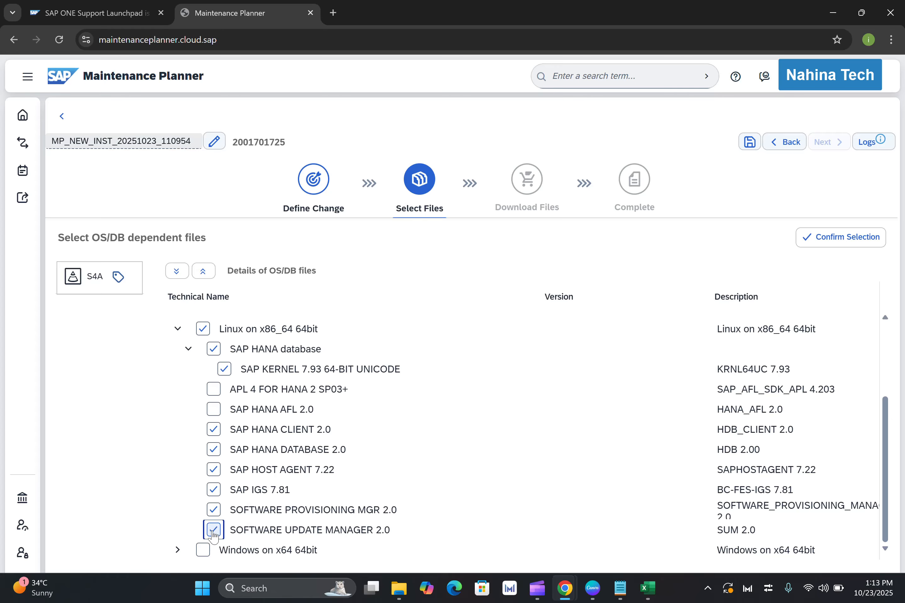
Add SAP HANA AFL 2.0 to the Linux on x86_64 files and try to confirm the OS/DB selection.
left_click(844, 244)
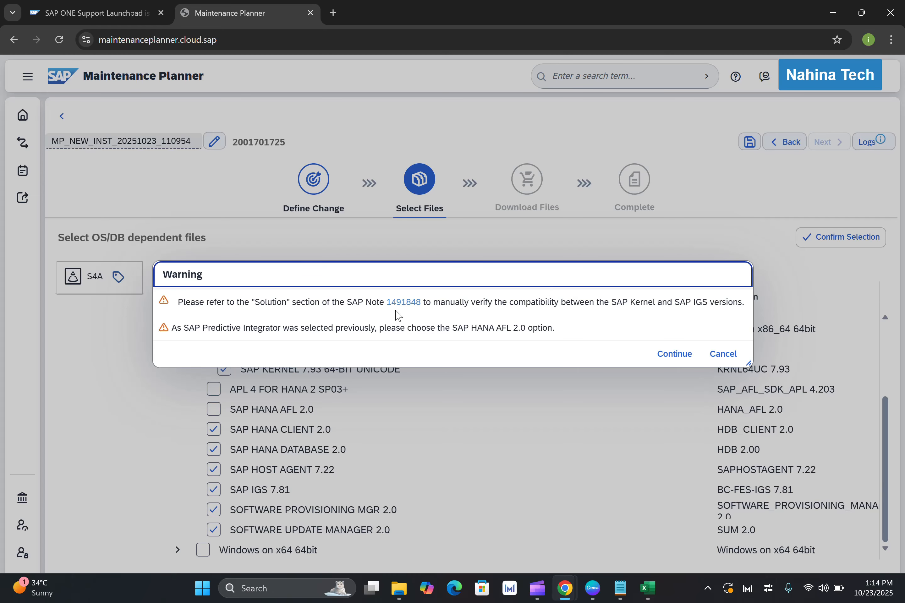
left_click(723, 354)
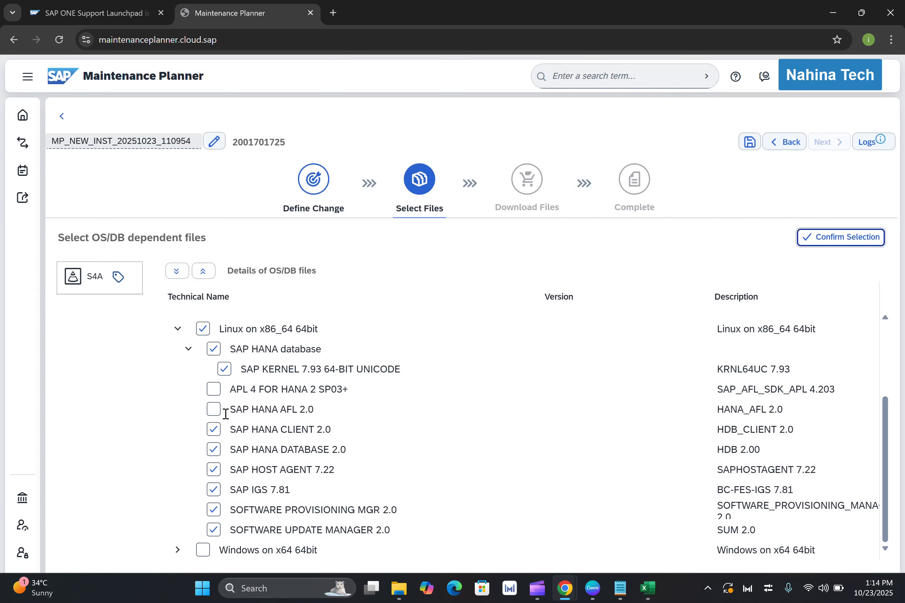
left_click(213, 409)
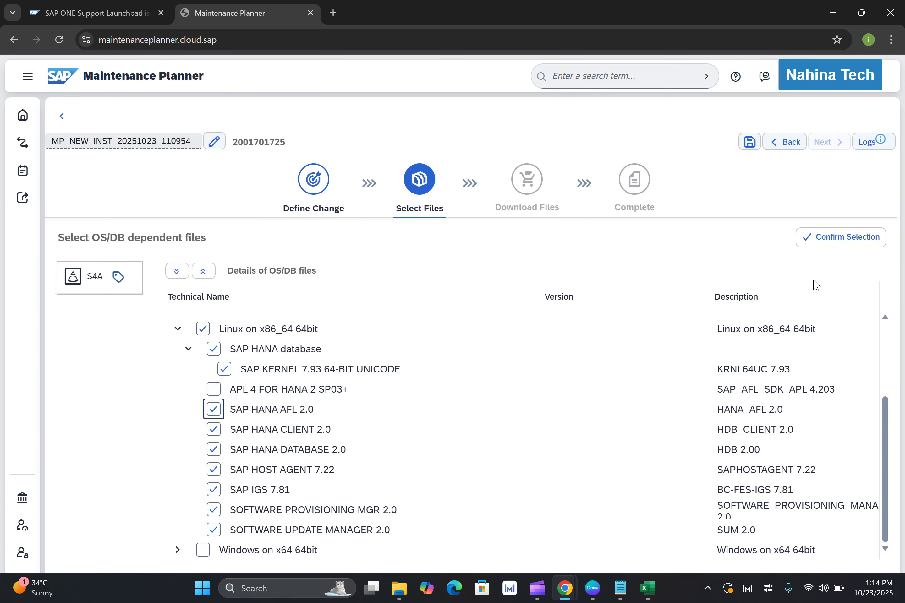
left_click(830, 249)
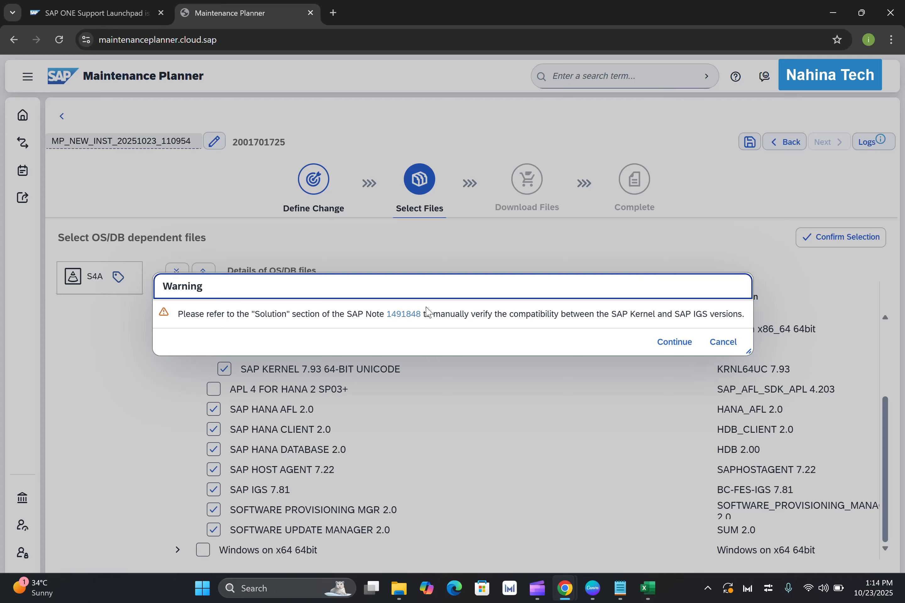
left_click(674, 342)
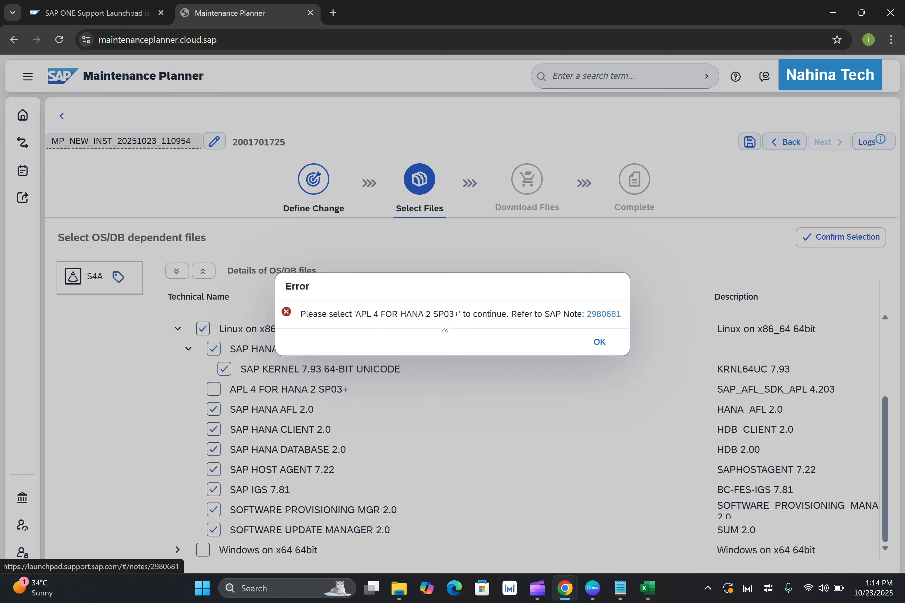
left_click(599, 342)
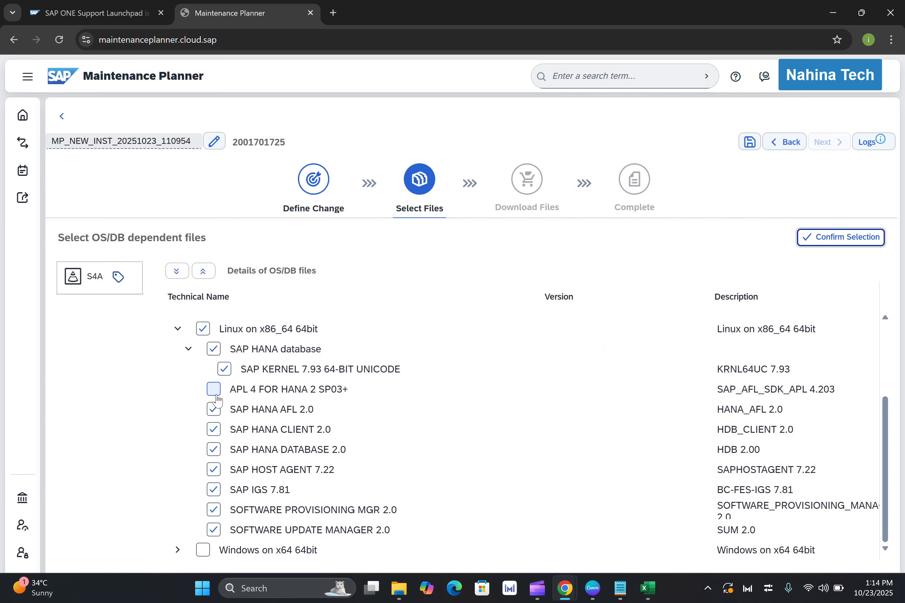
Add APL 4 FOR HANA 2 SP03+ to the Linux files and confirm the OS/DB file selection.
left_click(214, 389)
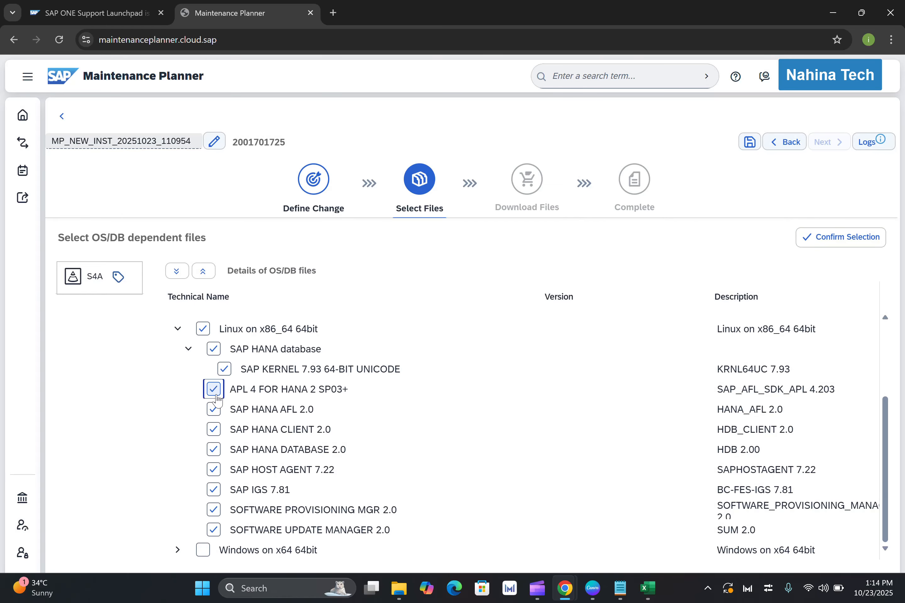
left_click(844, 246)
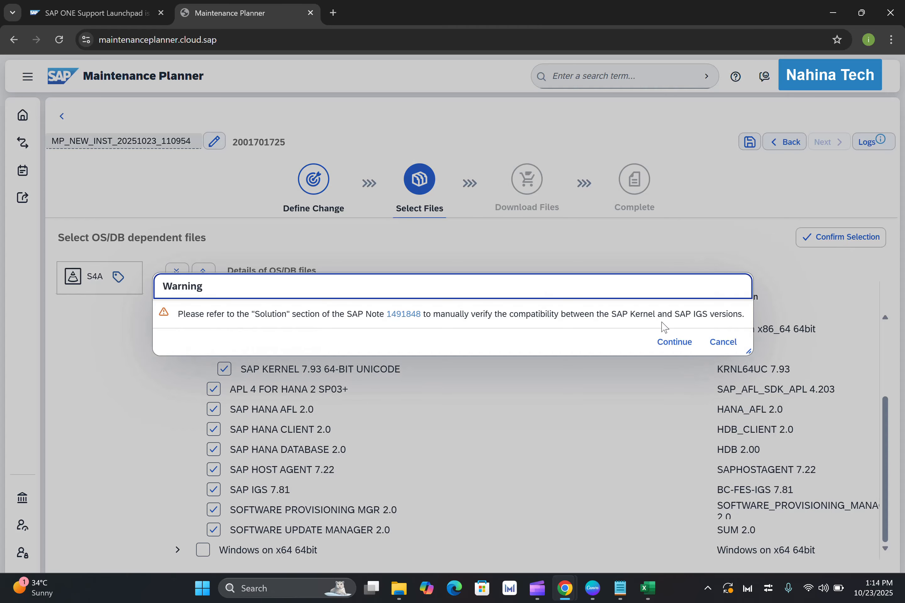
left_click(673, 342)
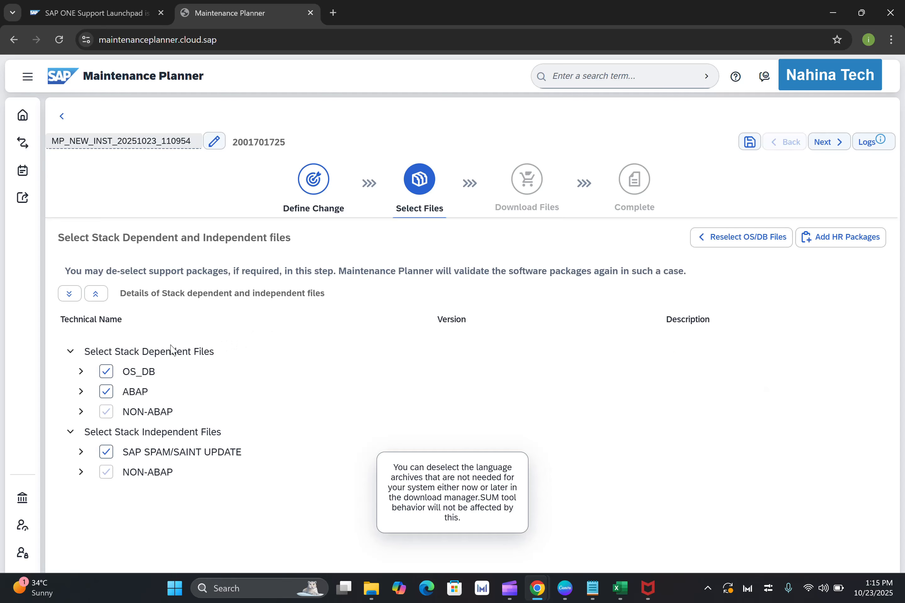
Examine the contents of the OS_DB, ABAP and NON-ABAP groups under the stack dependent files.
left_click(81, 371)
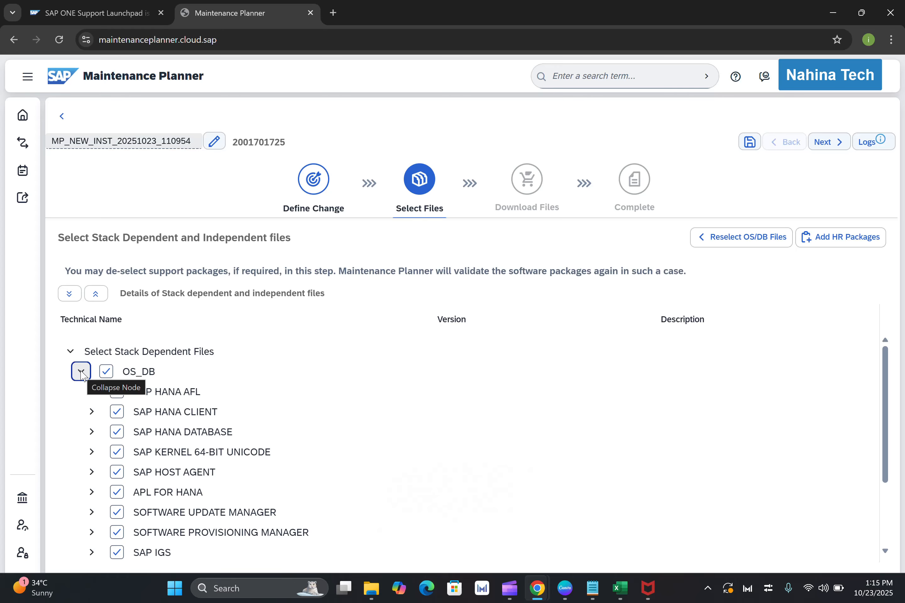
left_click(81, 372)
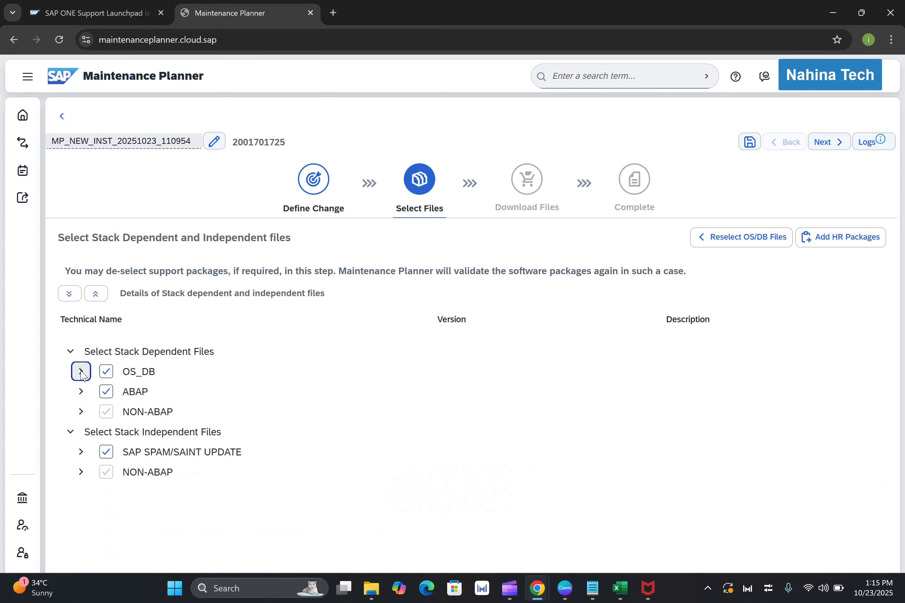
left_click(81, 392)
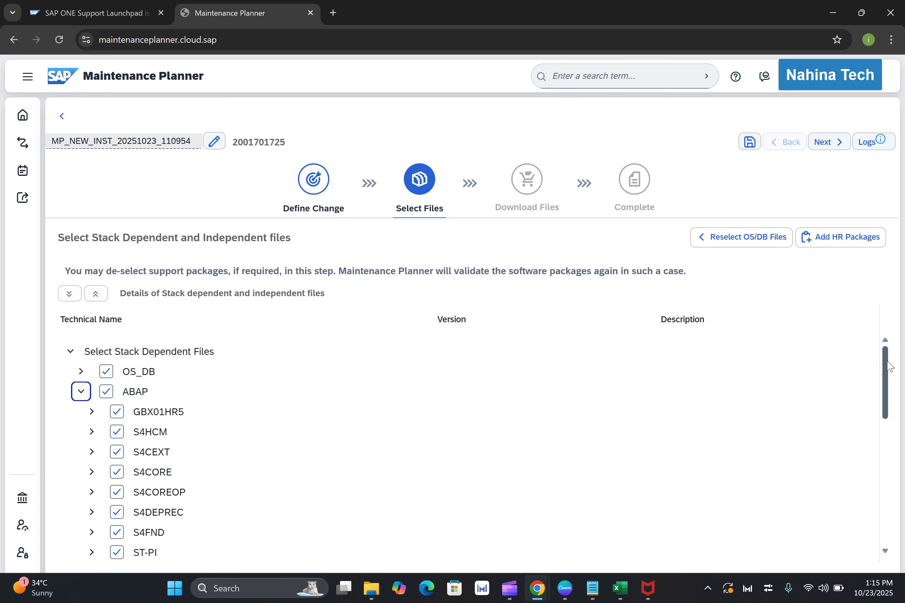
mouse_move(889, 366)
left_mouse_down()
mouse_move(903, 493)
mouse_move(902, 358)
left_mouse_up()
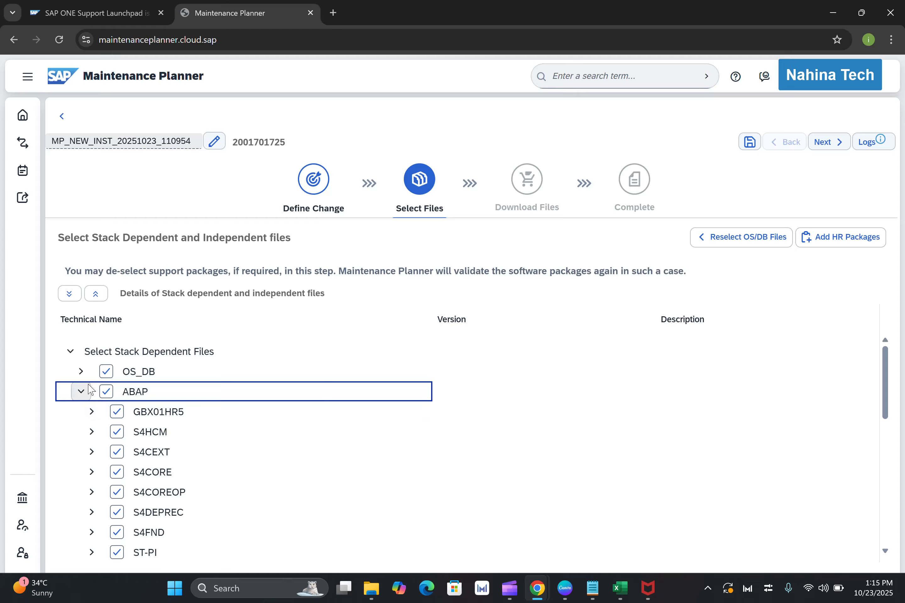
left_click(81, 392)
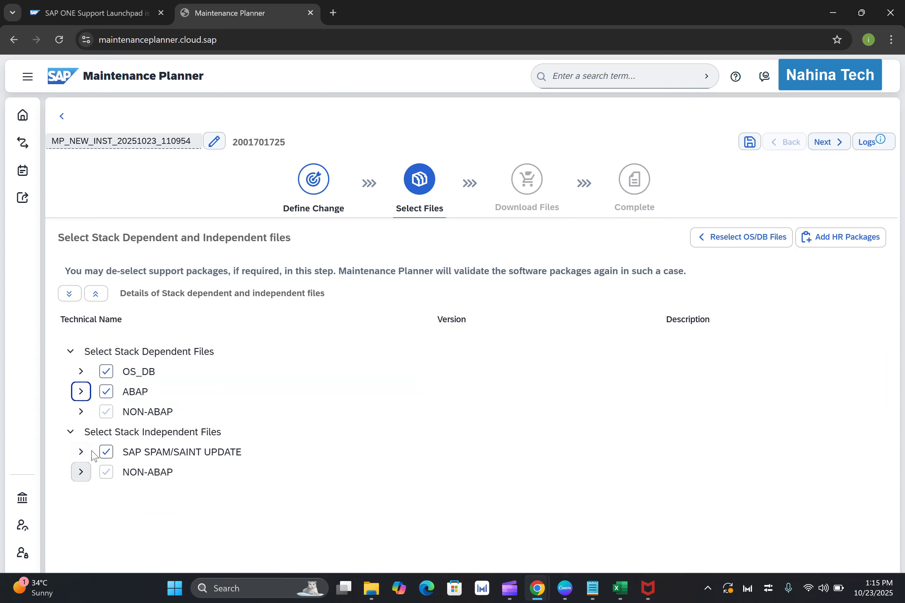
left_click(81, 412)
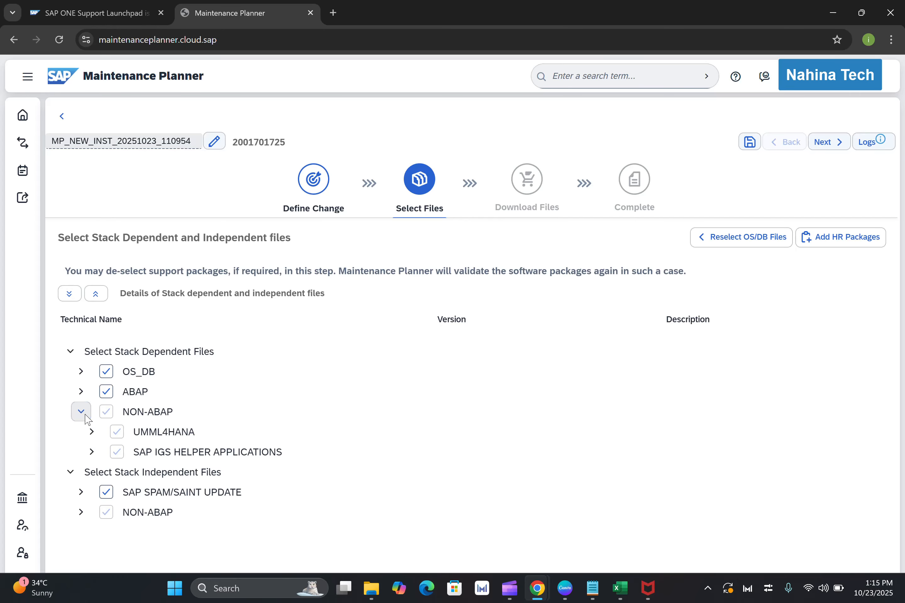
left_click(86, 416)
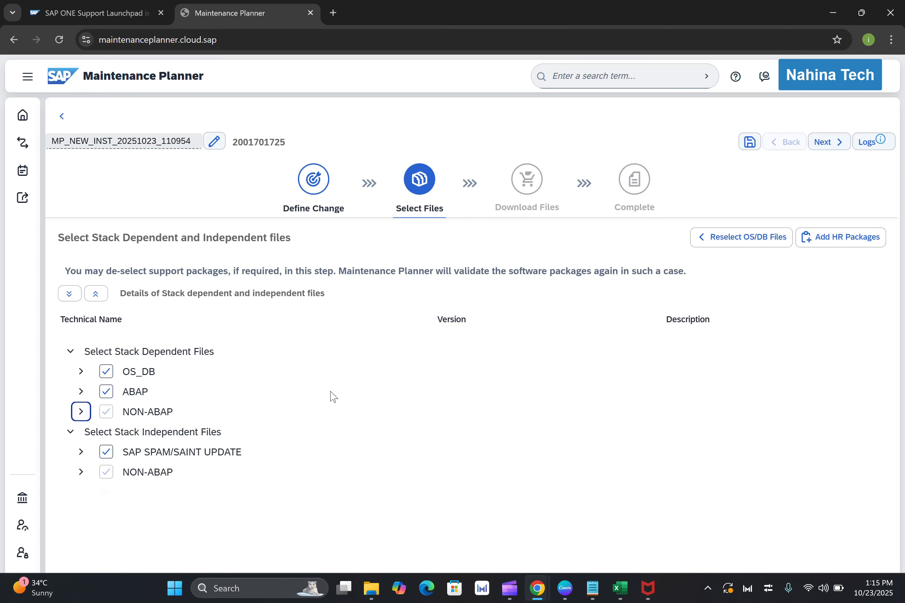
Accept the stack file selection to reach the Download Files stage, and review the available utilities and additional download options.
left_click(834, 148)
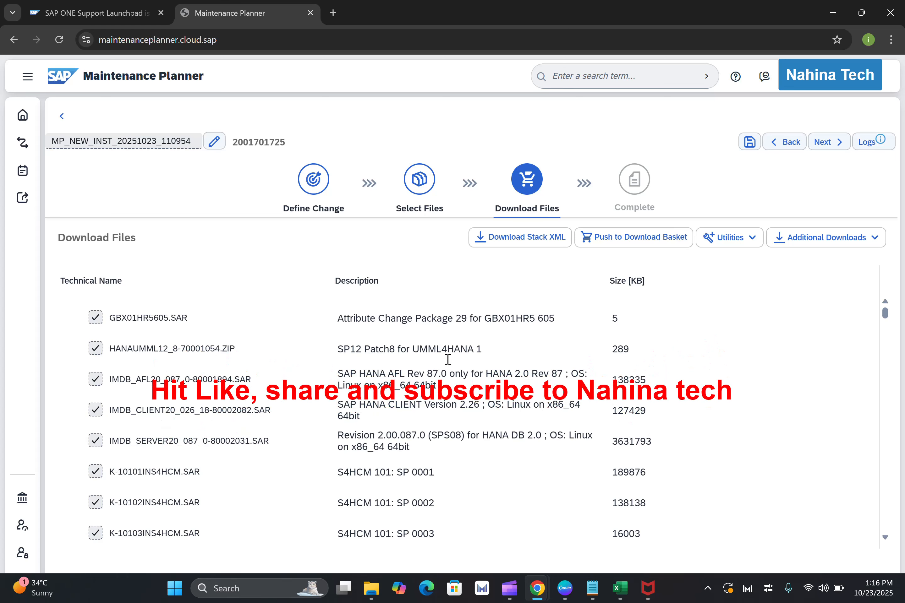
left_click(753, 242)
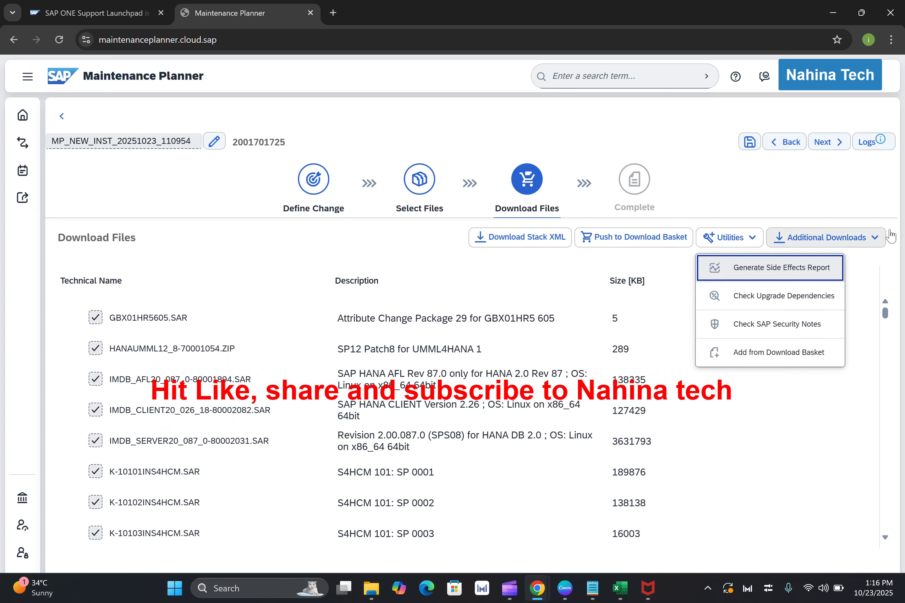
left_click(876, 241)
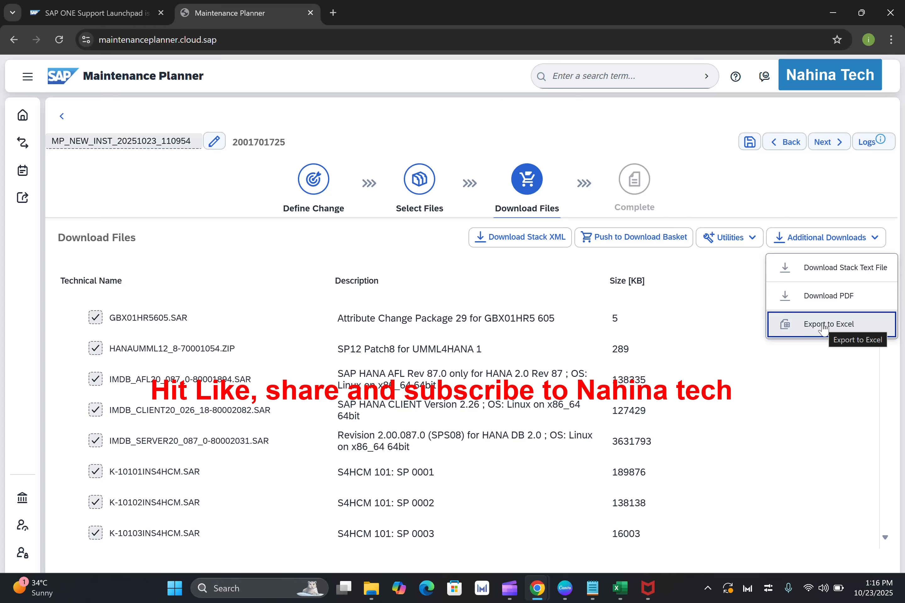
left_click(197, 207)
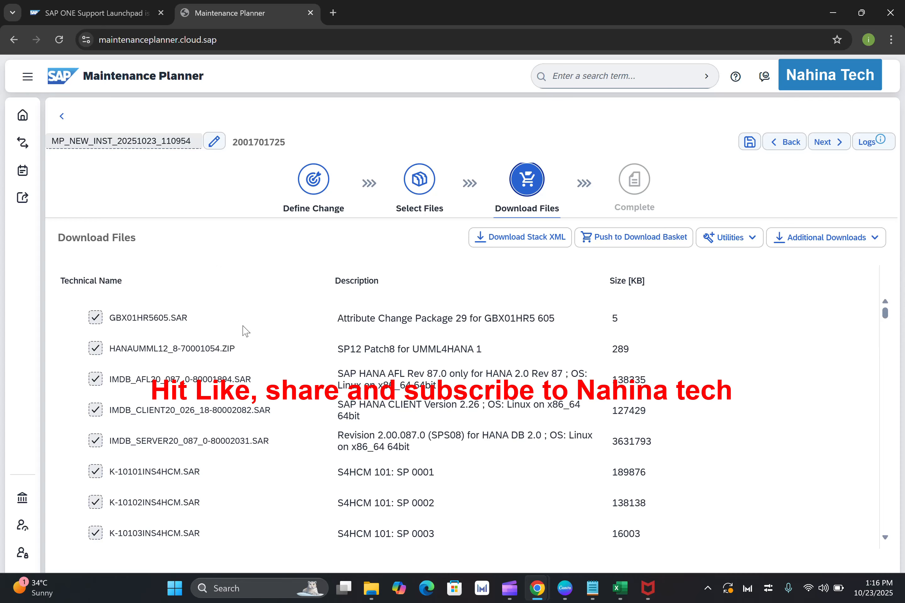